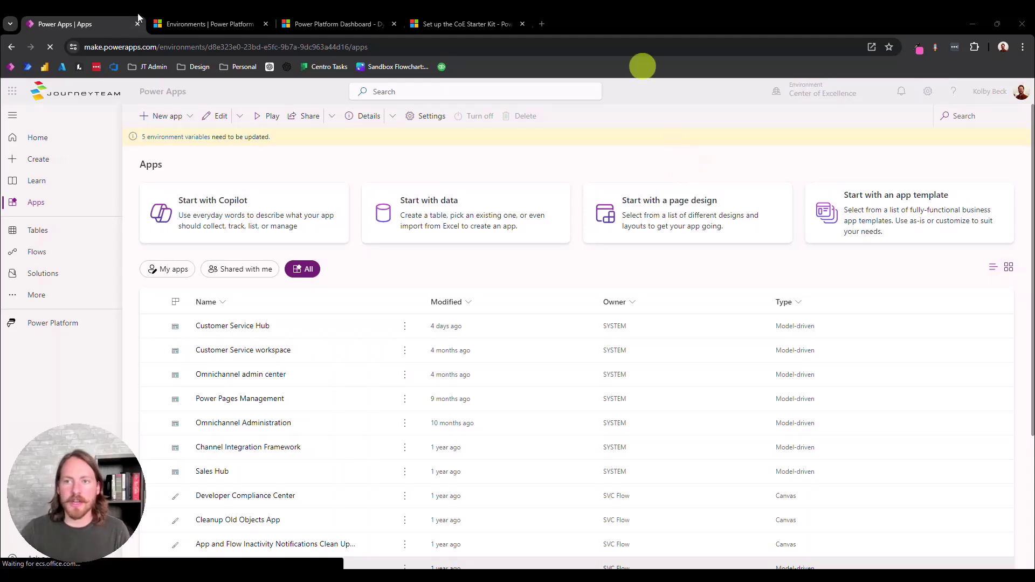
Step: Go from Power Apps to the admin center's Environments list, showing Center of Excellence as Production
{"action": "left_click", "coordinate": [203, 28]}
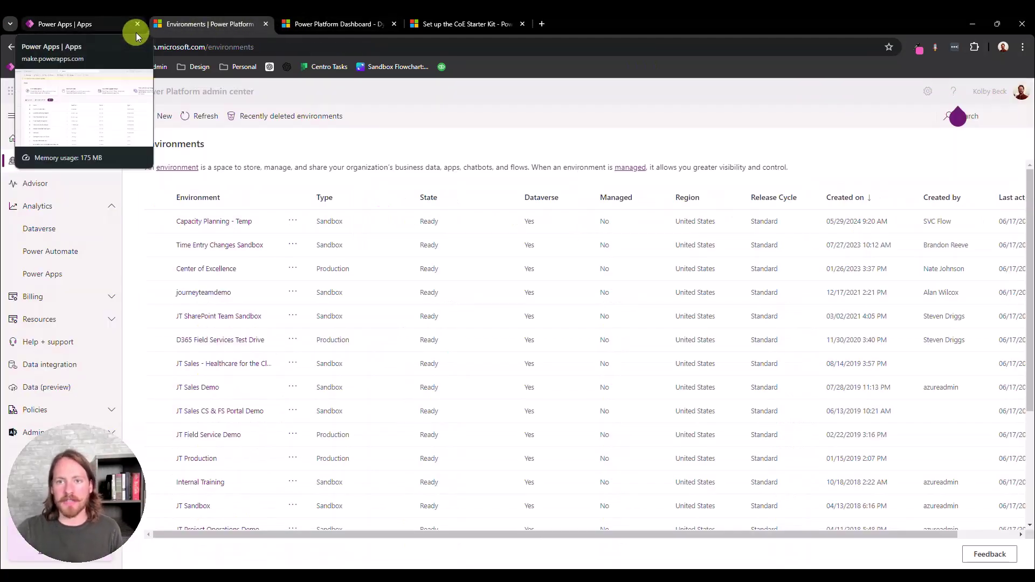
{"action": "left_click", "coordinate": [98, 28]}
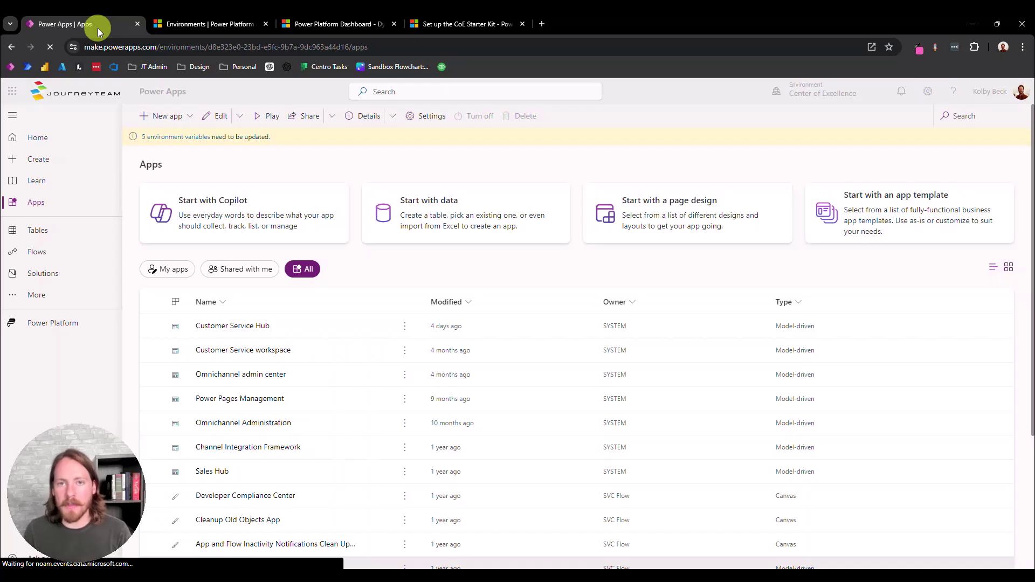
{"action": "left_click", "coordinate": [54, 324]}
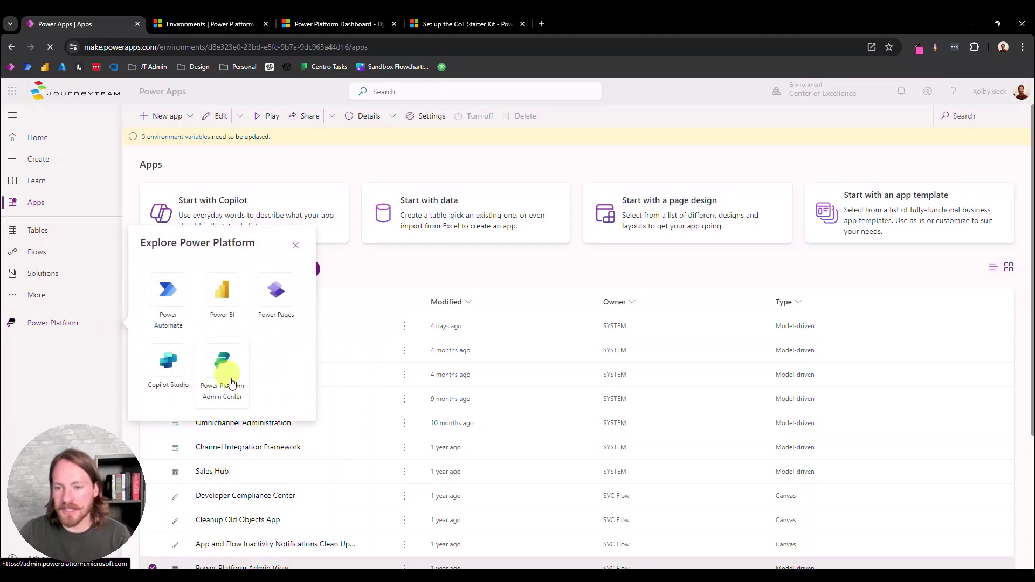
{"action": "left_click", "coordinate": [188, 25]}
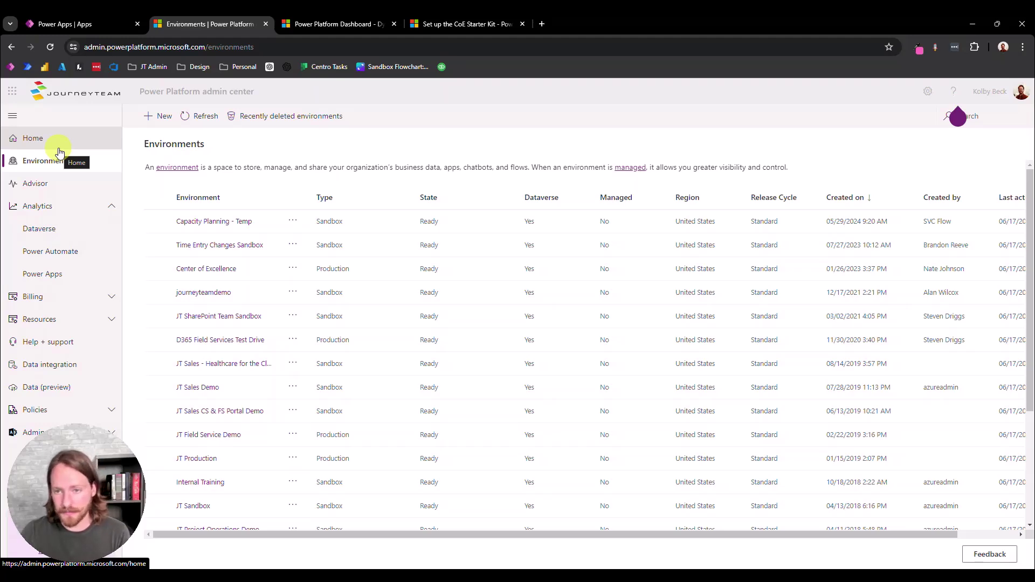
Step: Open Dataverse analytics and filter it to the jtp.crm.dynamics.com environment
{"action": "scroll", "coordinate": [224, 254], "scroll_direction": "down", "scroll_amount": 3}
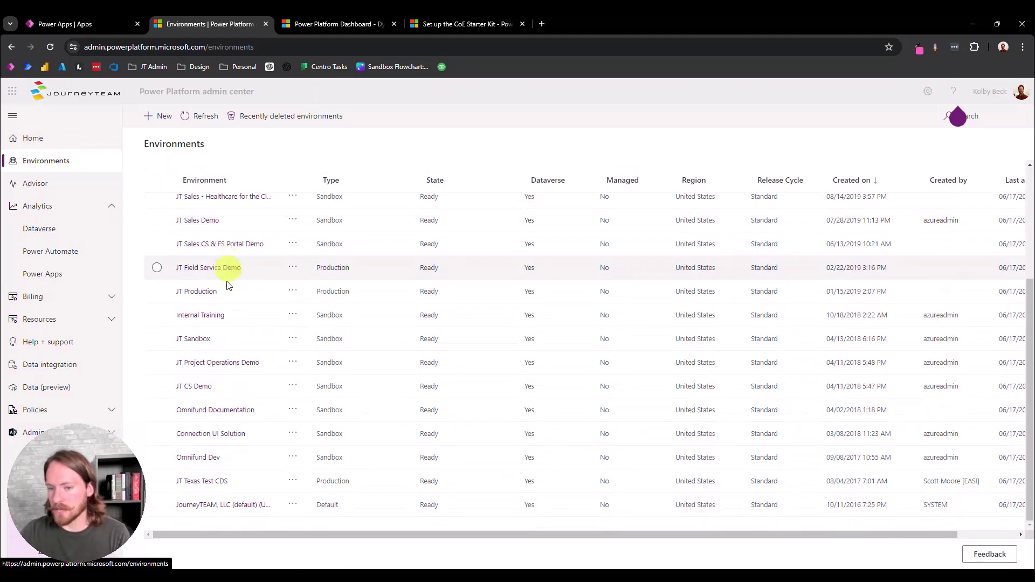
{"action": "scroll", "coordinate": [229, 267], "scroll_direction": "up", "scroll_amount": 4}
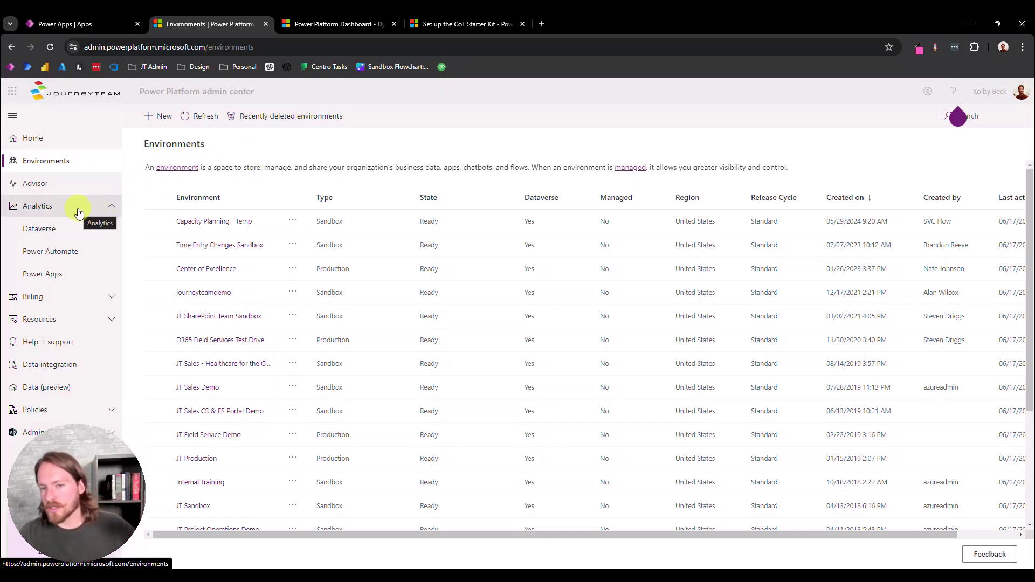
{"action": "left_click_drag", "start_coordinate": [97, 453], "coordinate": [997, 434]}
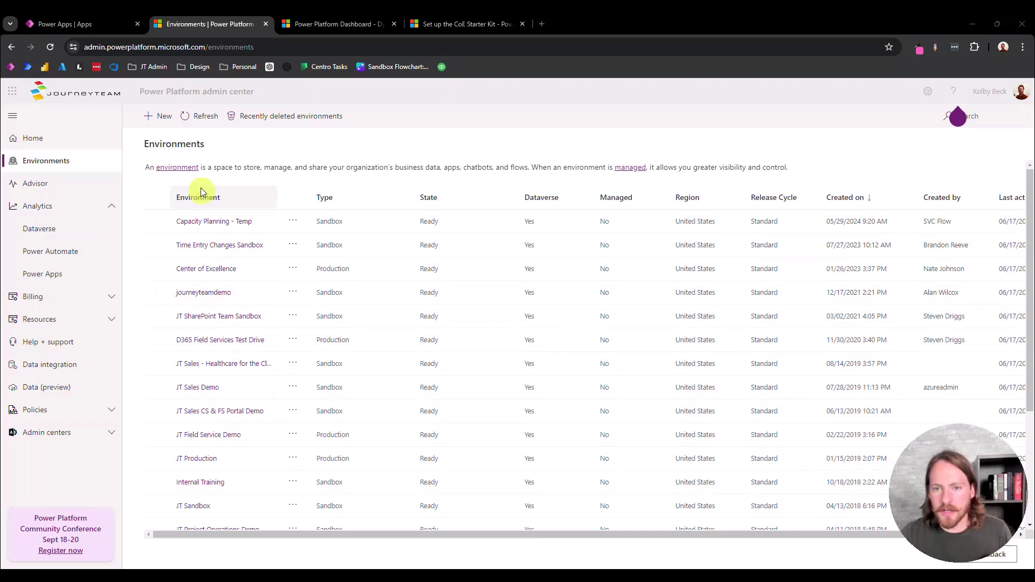
{"action": "left_click", "coordinate": [49, 210]}
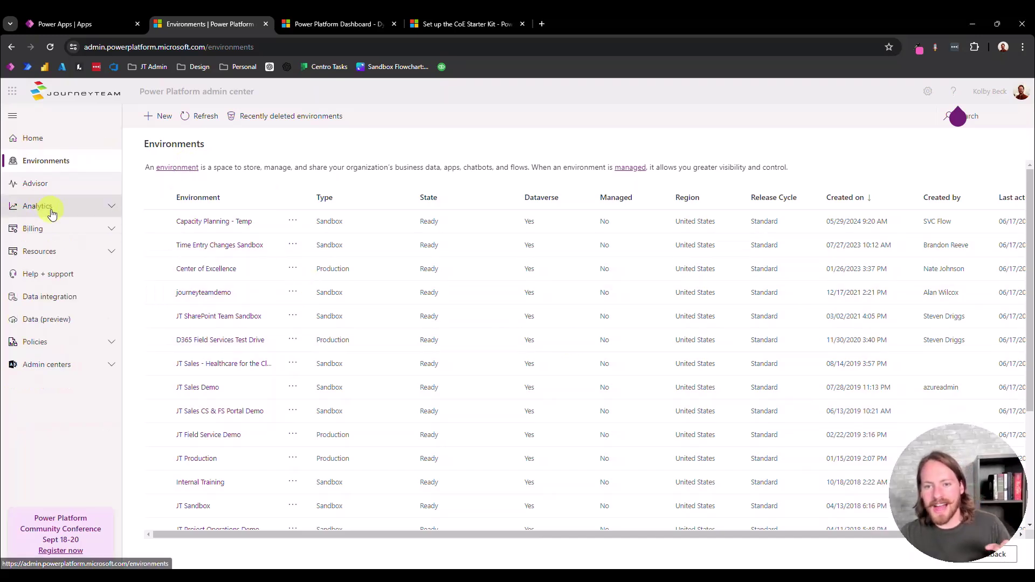
{"action": "left_click", "coordinate": [52, 214]}
{"action": "left_click", "coordinate": [43, 228]}
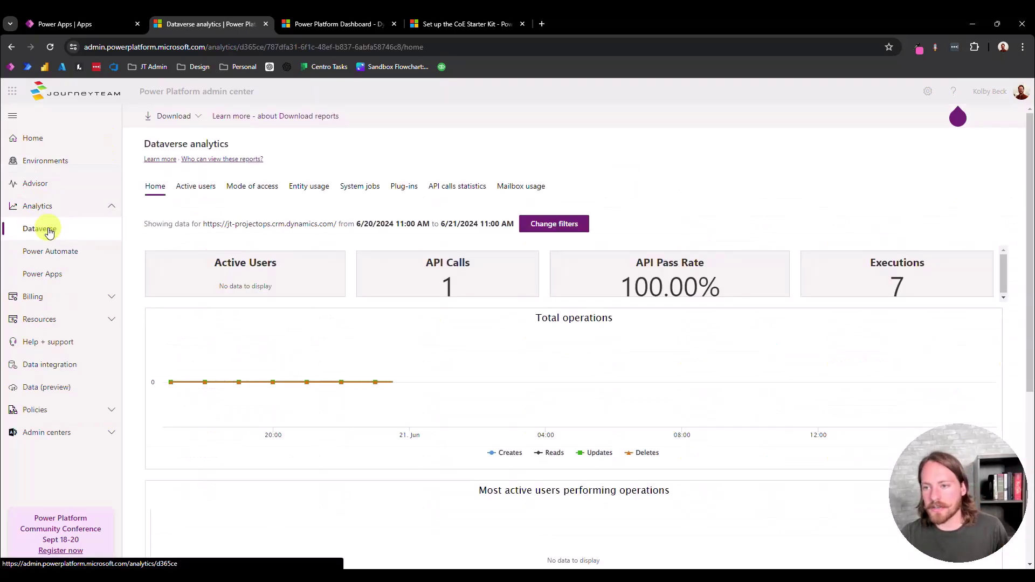
{"action": "left_click", "coordinate": [575, 227]}
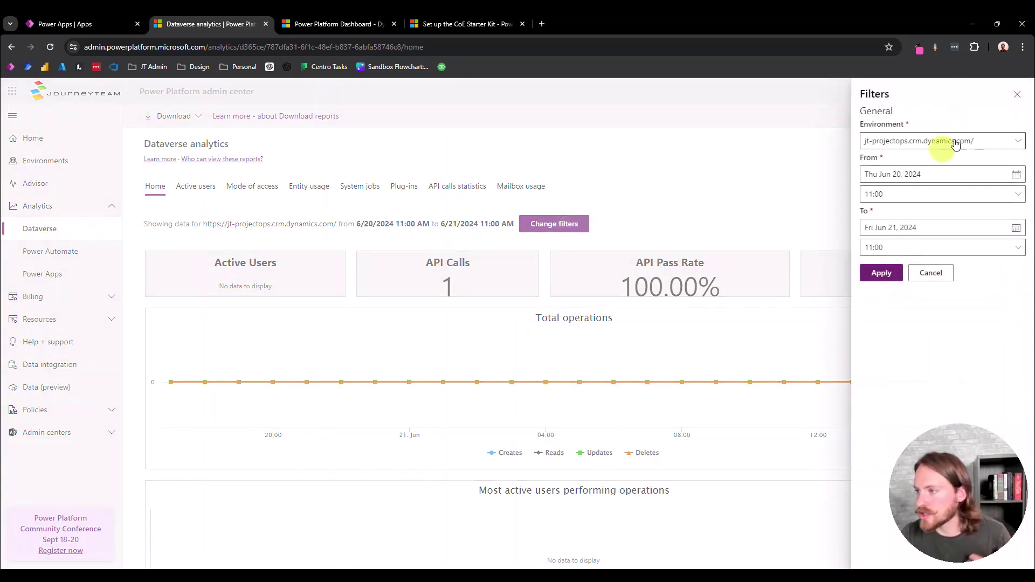
{"action": "left_click", "coordinate": [980, 150]}
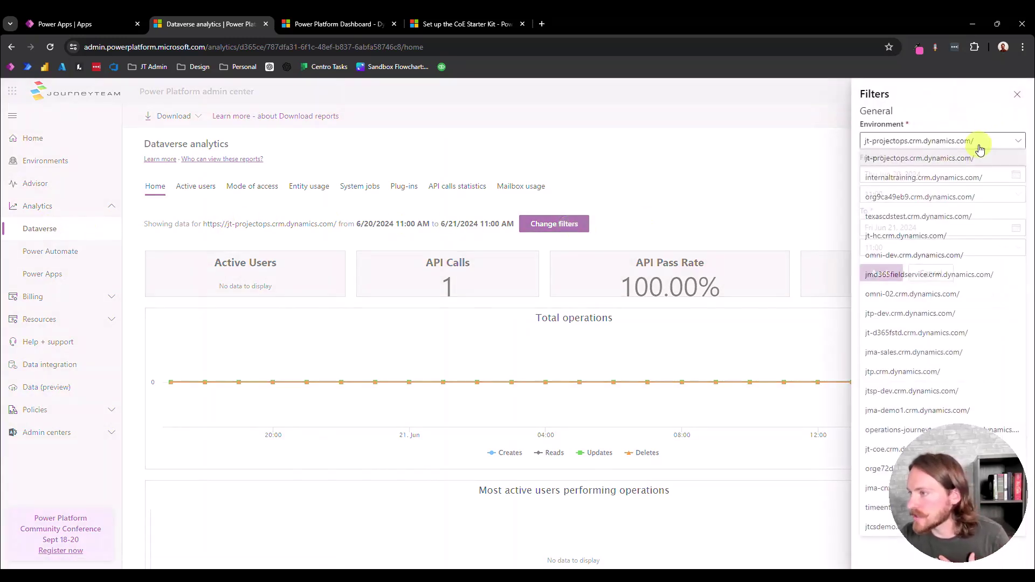
{"action": "left_click", "coordinate": [918, 372]}
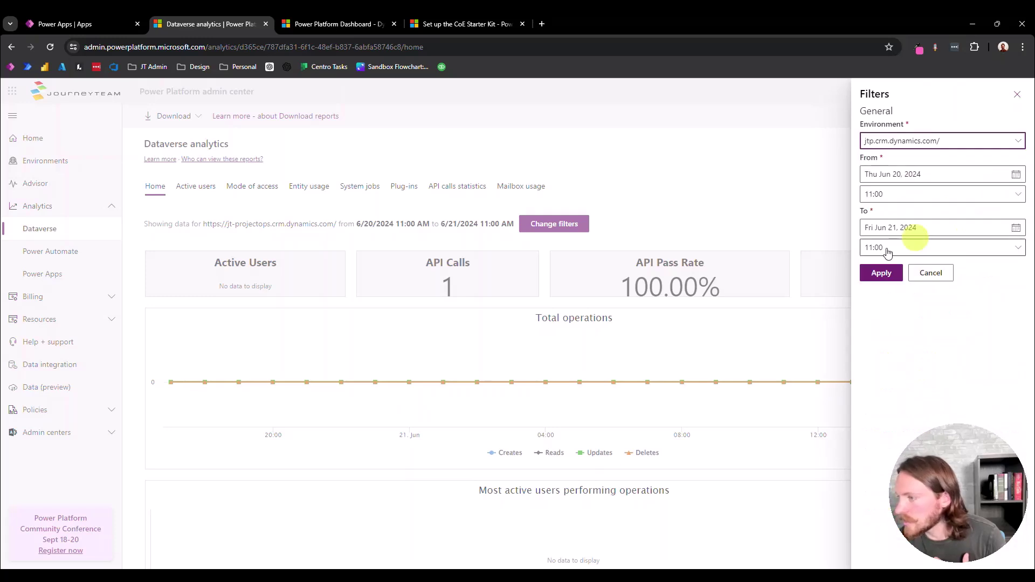
{"action": "left_click", "coordinate": [880, 275]}
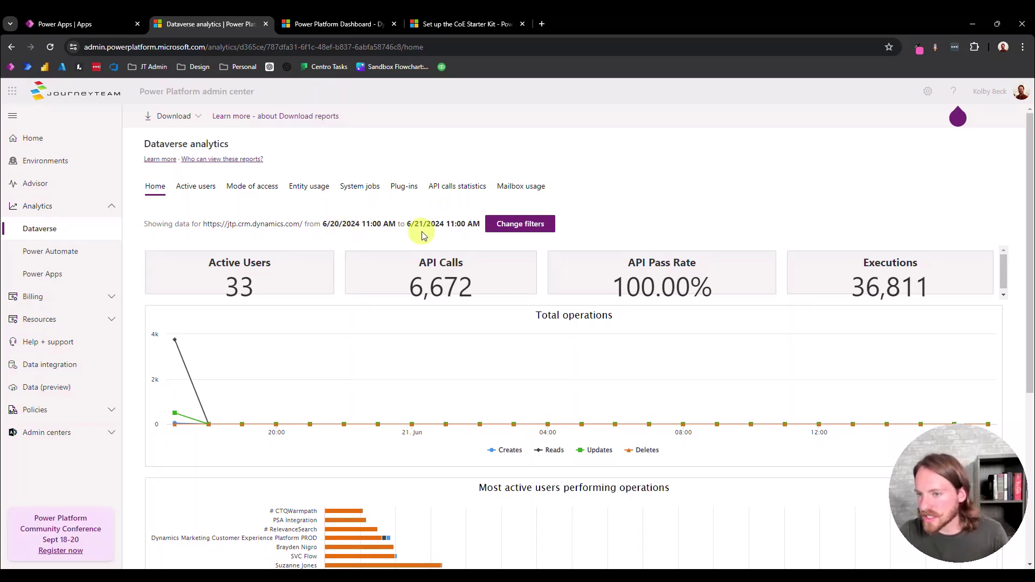
Step: Check the Active users report, then show Power Automate analytics for JT Production over 28 days
{"action": "scroll", "coordinate": [634, 175], "scroll_direction": "down", "scroll_amount": 2}
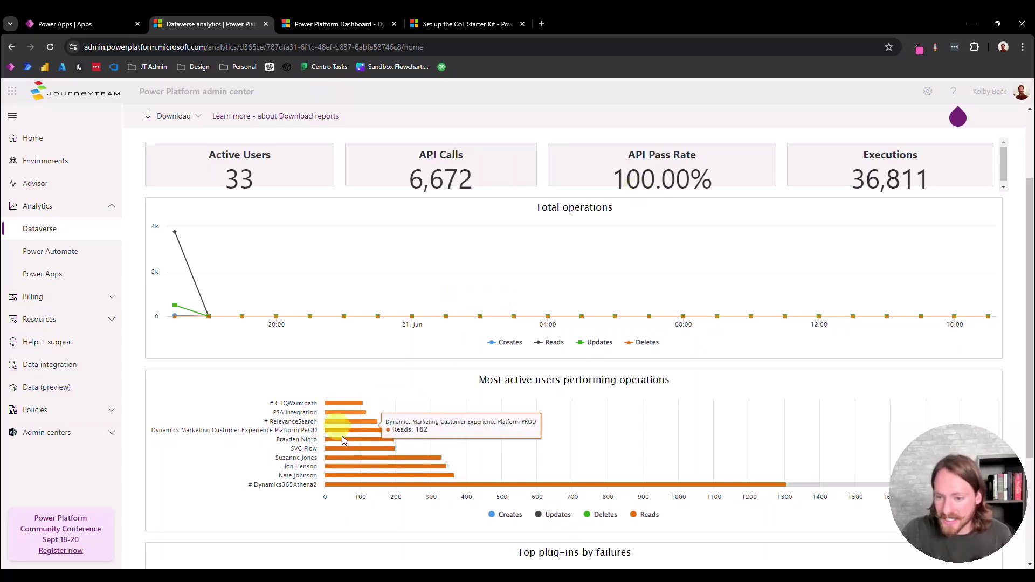
{"action": "scroll", "coordinate": [302, 447], "scroll_direction": "up", "scroll_amount": 2}
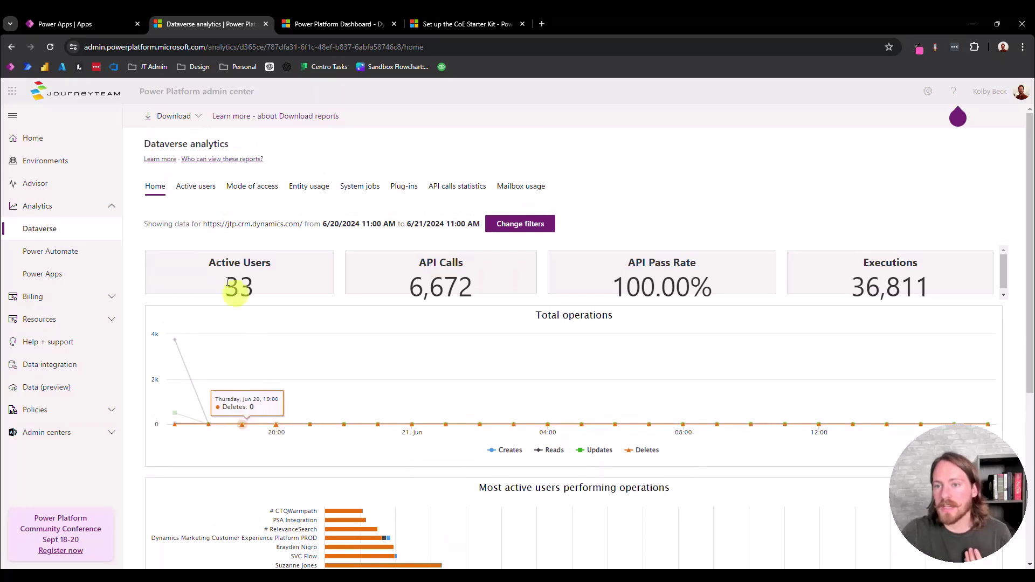
{"action": "left_click", "coordinate": [196, 186]}
{"action": "left_click", "coordinate": [49, 252]}
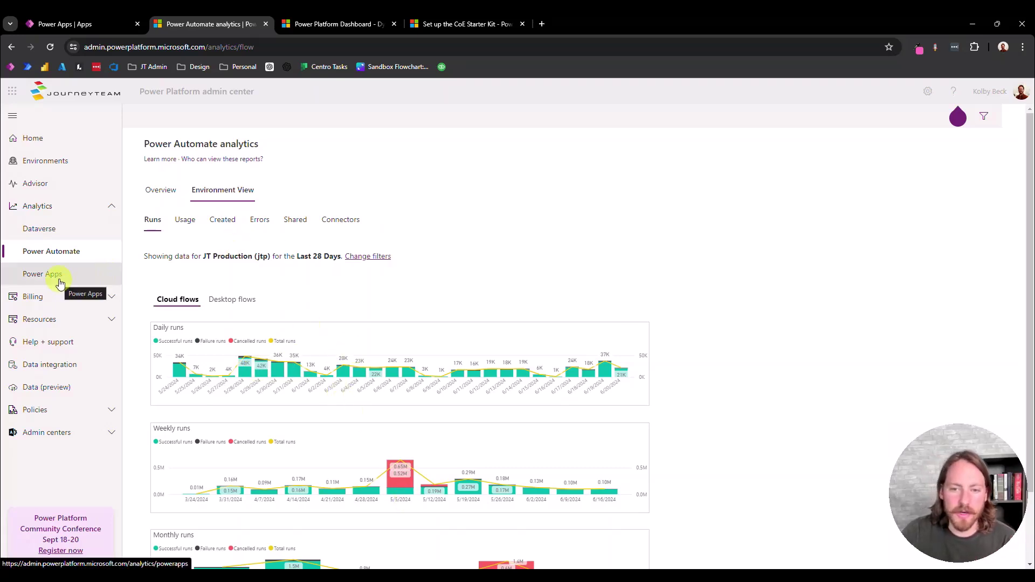
Step: Expand the Billing and Policies groups in the admin center's left navigation
{"action": "left_click", "coordinate": [56, 298]}
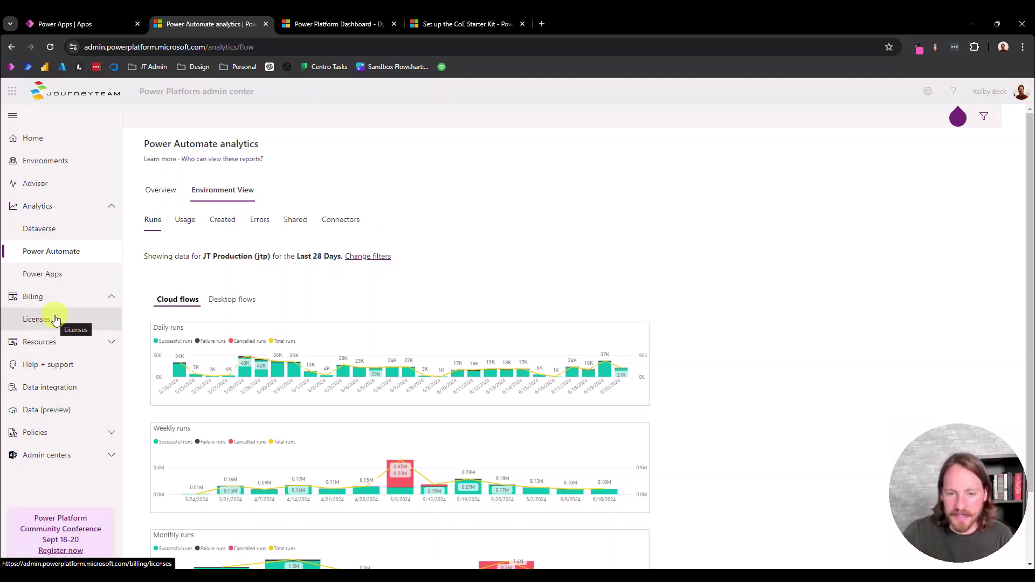
{"action": "left_click", "coordinate": [66, 433]}
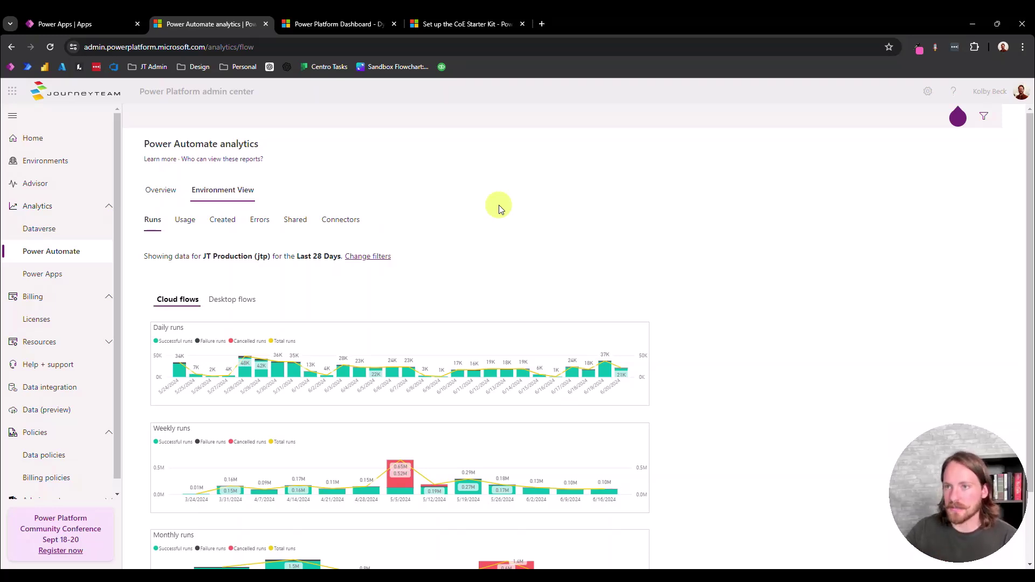
Step: Return to the top of the CoE Starter Kit setup article, 'Before setting up the CoE Starter Kit'
{"action": "left_click", "coordinate": [441, 24]}
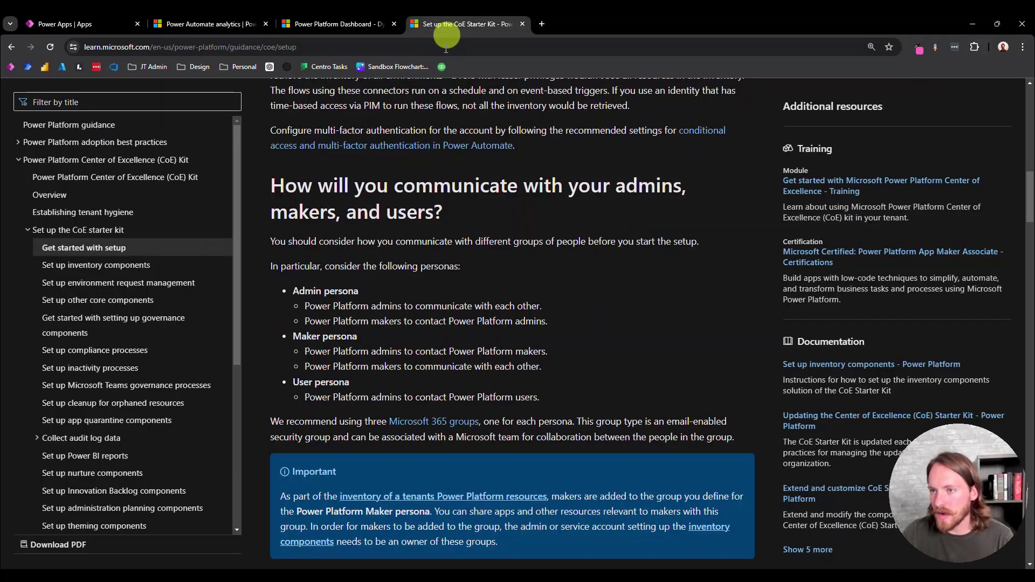
{"action": "scroll", "coordinate": [431, 162], "scroll_direction": "up", "scroll_amount": 5}
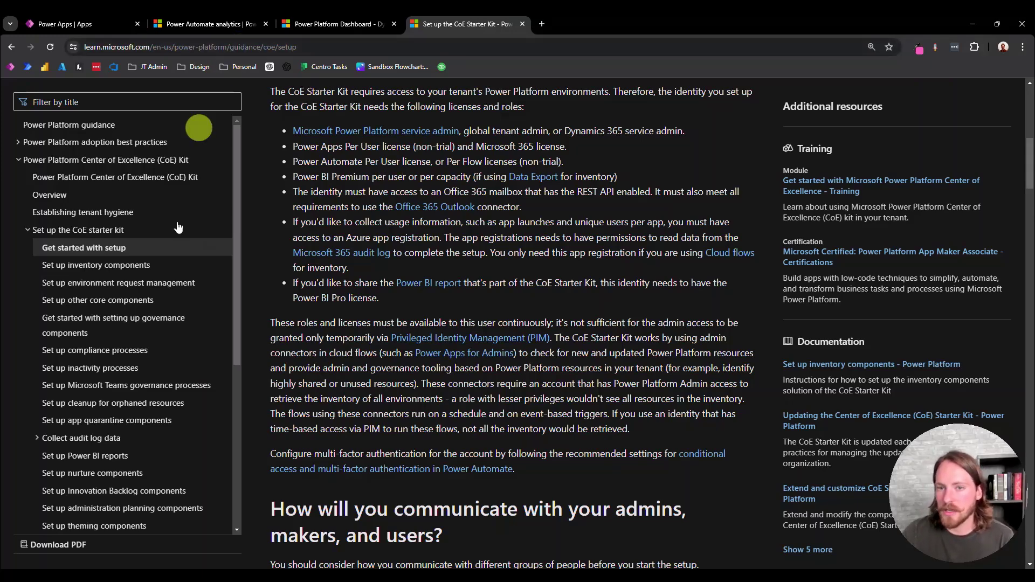
{"action": "scroll", "coordinate": [463, 292], "scroll_direction": "up", "scroll_amount": 3}
{"action": "scroll", "coordinate": [465, 295], "scroll_direction": "up", "scroll_amount": 5}
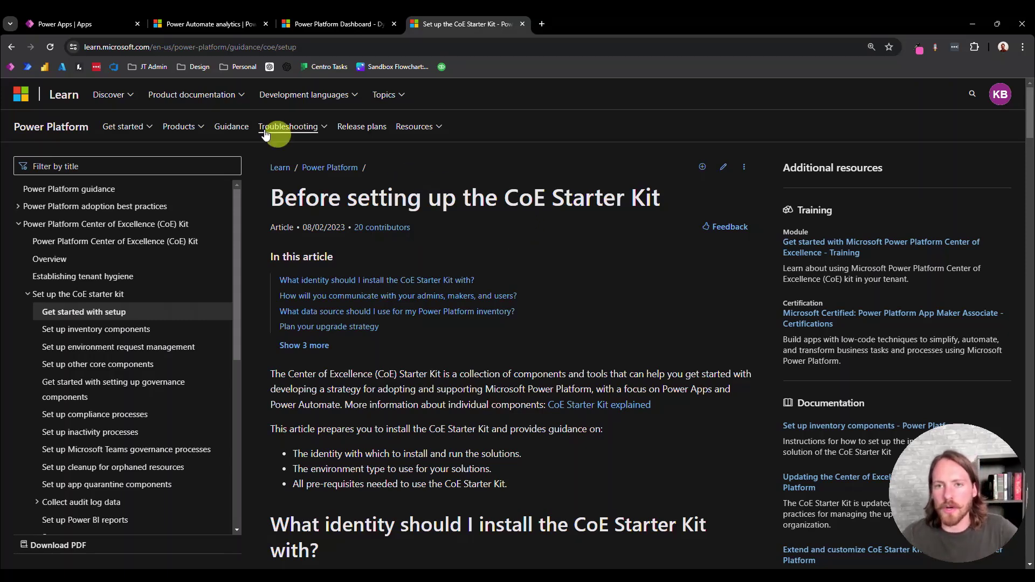
Step: Keep Center of Excellence selected in Power Apps, then move to the Power Platform Dashboard
{"action": "left_click", "coordinate": [81, 31]}
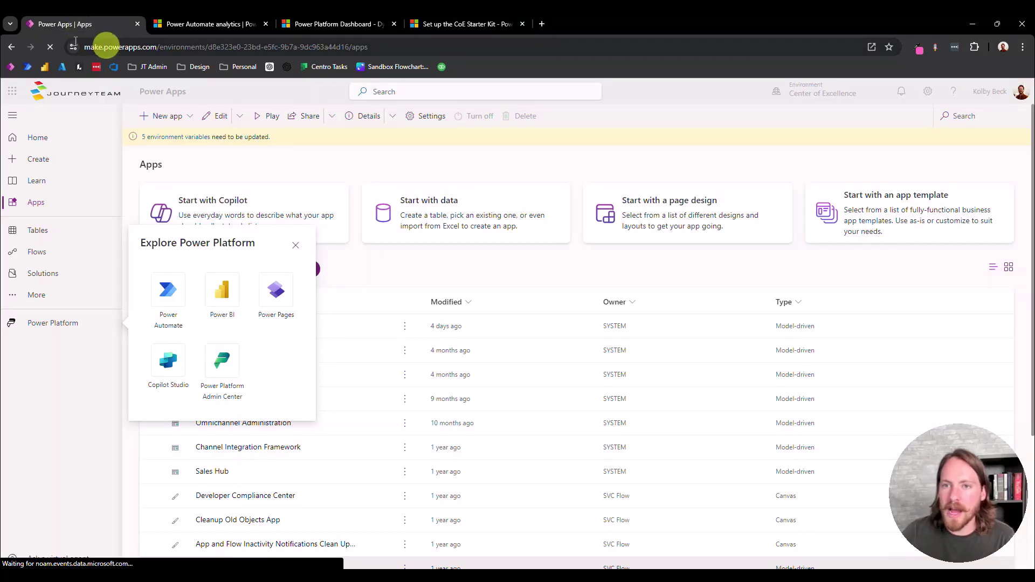
{"action": "left_click", "coordinate": [539, 156]}
{"action": "mouse_move", "coordinate": [787, 99]}
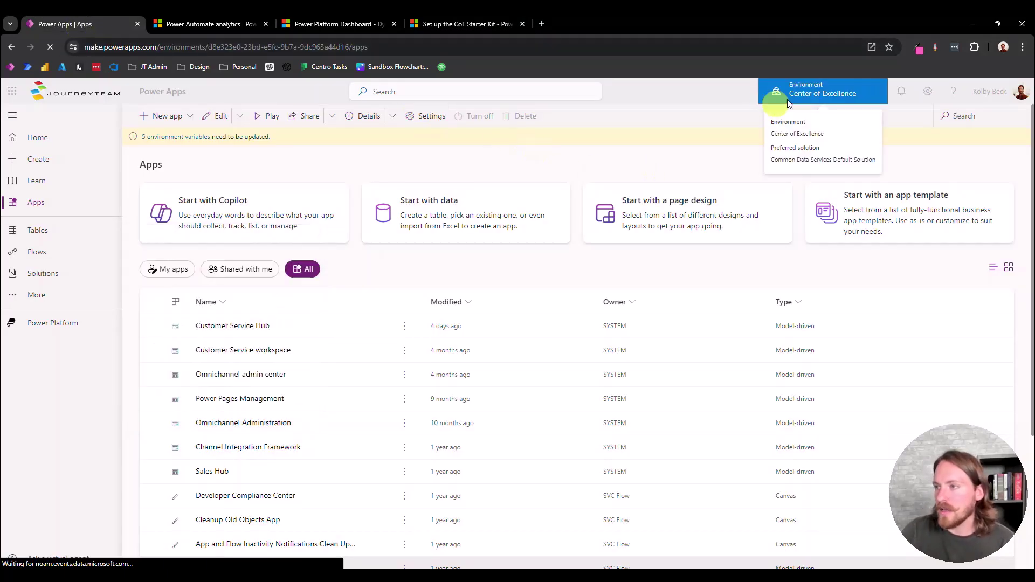
{"action": "left_click", "coordinate": [835, 94]}
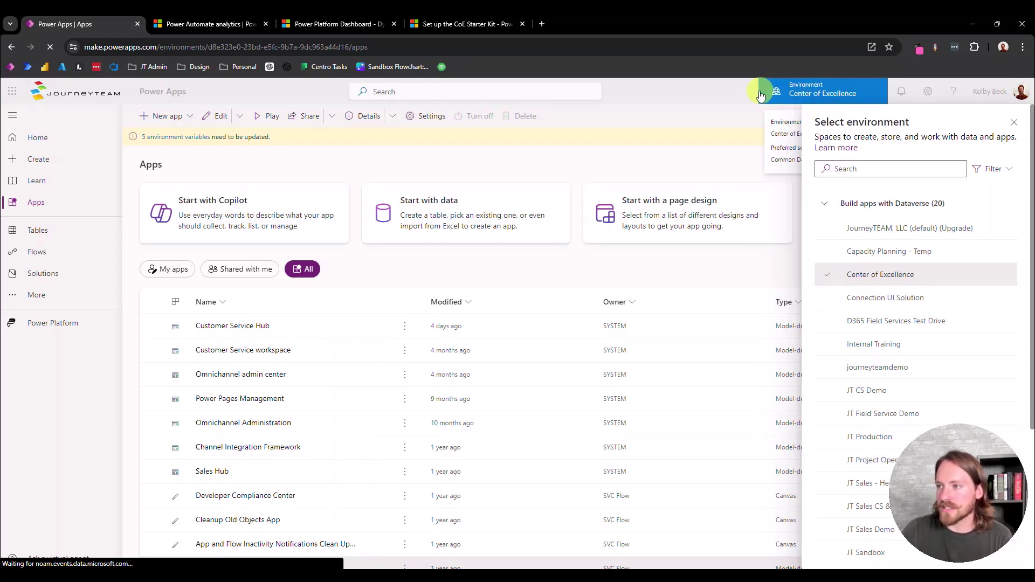
{"action": "left_click", "coordinate": [1014, 124]}
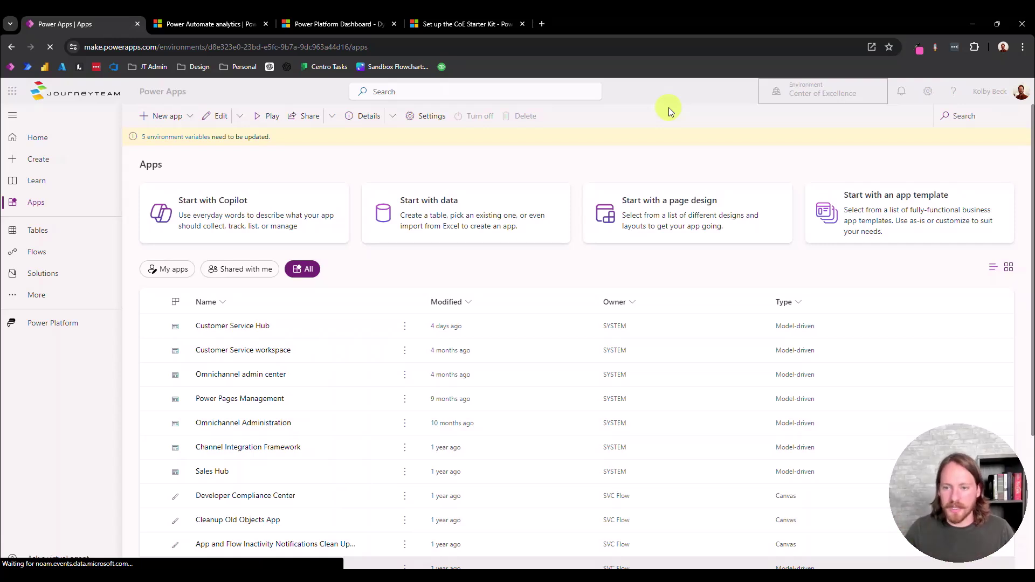
{"action": "left_click", "coordinate": [341, 27]}
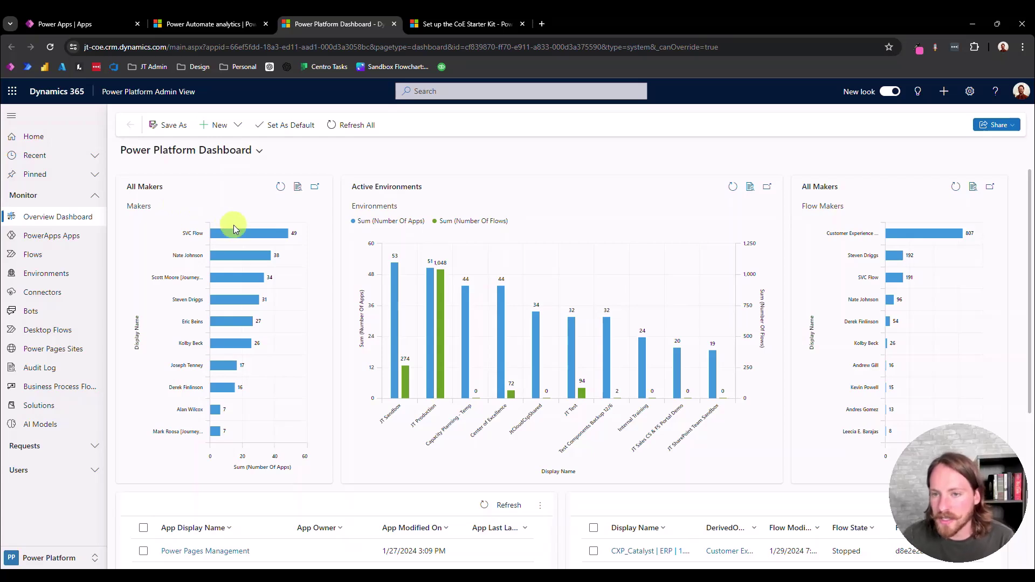
Step: Review the dashboard charts and grids, then show the Active Flows list of 1491 flows
{"action": "mouse_move", "coordinate": [192, 236]}
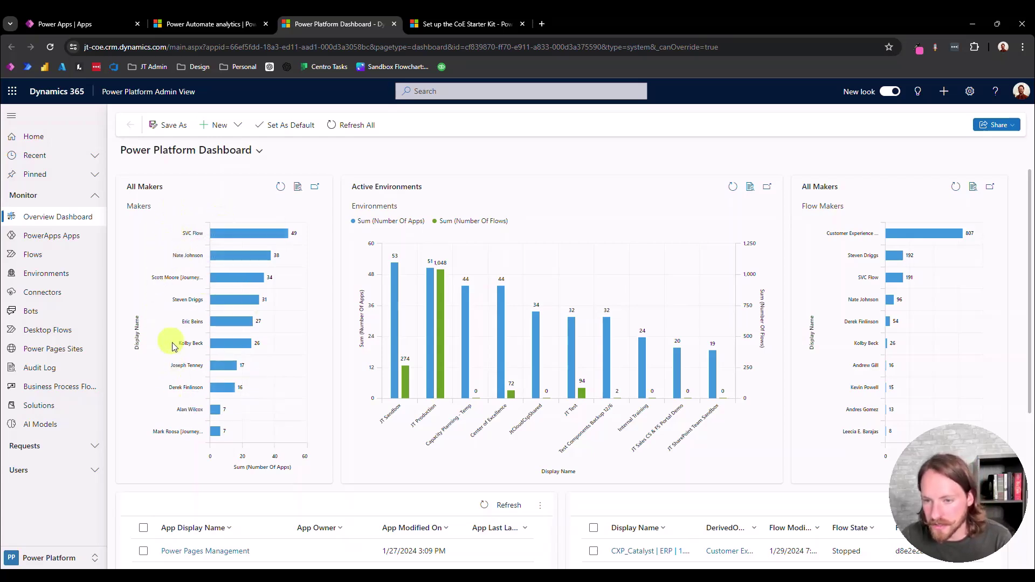
{"action": "mouse_move", "coordinate": [221, 343]}
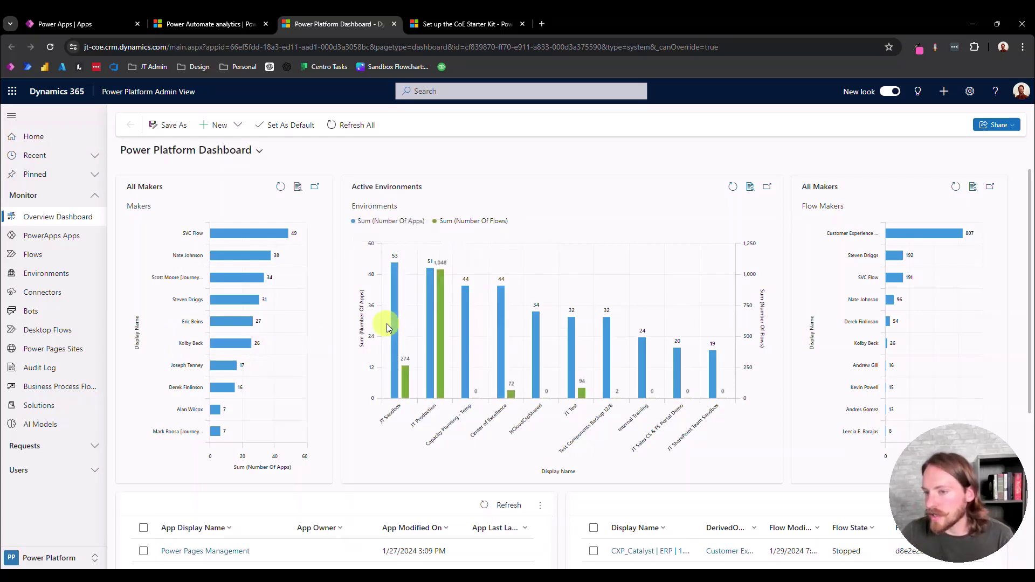
{"action": "mouse_move", "coordinate": [397, 326]}
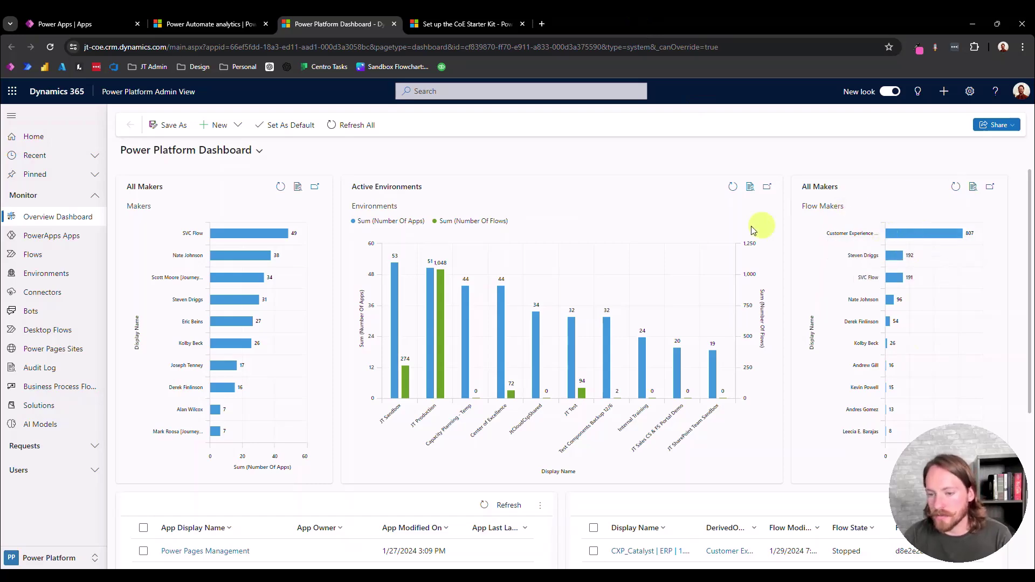
{"action": "scroll", "coordinate": [364, 353], "scroll_direction": "down", "scroll_amount": 4}
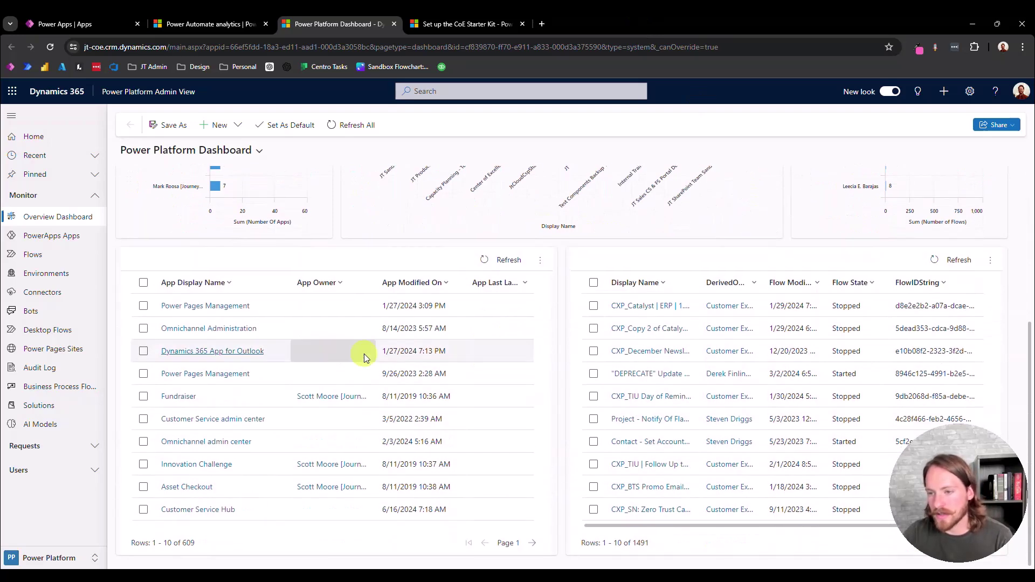
{"action": "scroll", "coordinate": [364, 353], "scroll_direction": "up", "scroll_amount": 4}
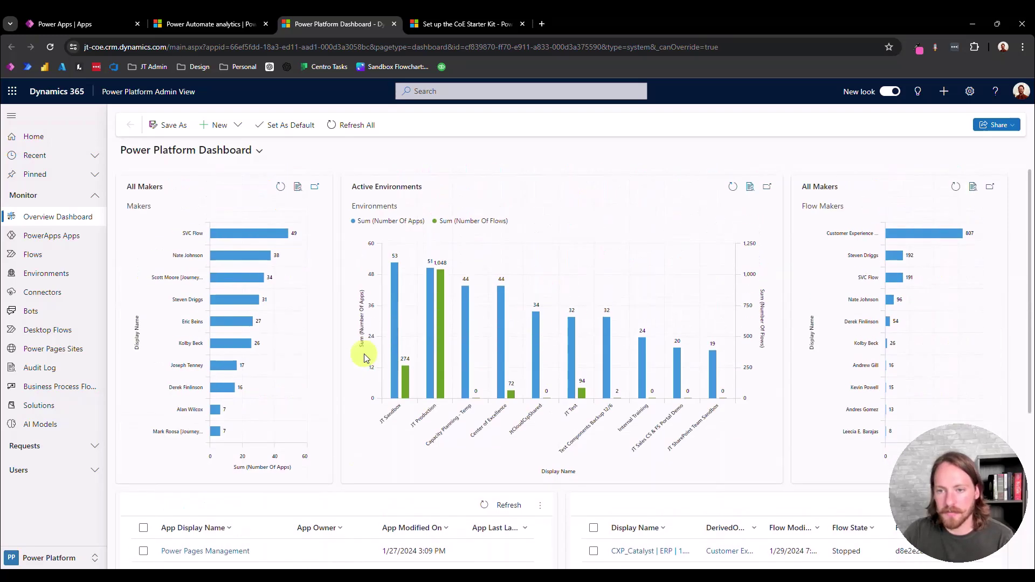
{"action": "left_click", "coordinate": [54, 252]}
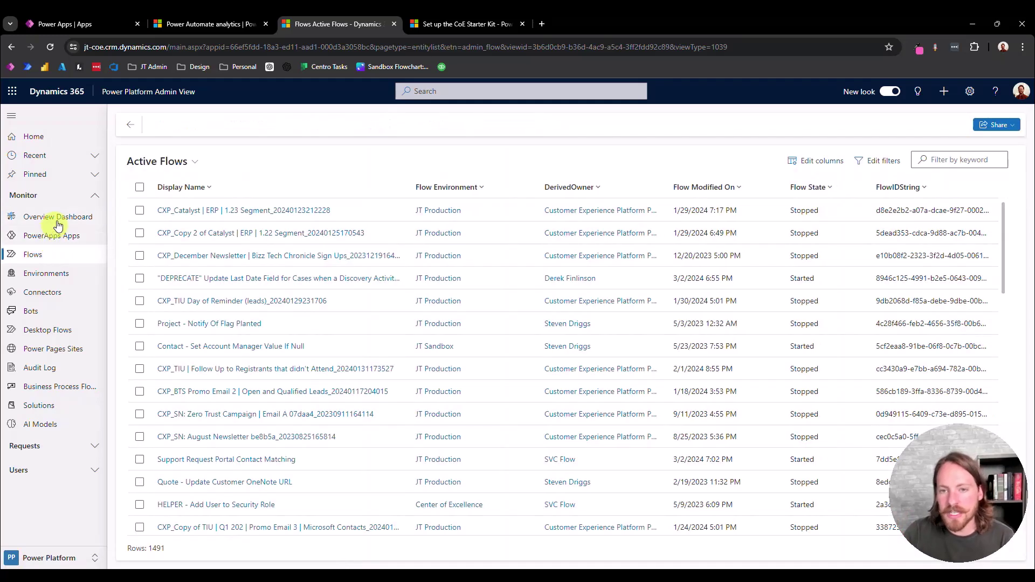
Step: Show the Overview Dashboard charts again, then return to the CoE Starter Kit setup article
{"action": "left_click", "coordinate": [58, 225]}
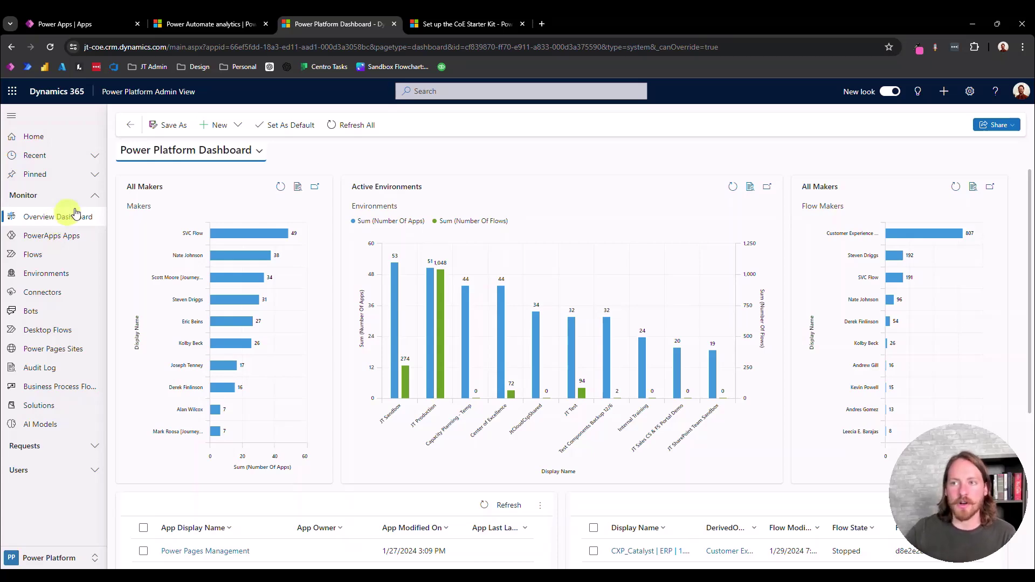
{"action": "left_click", "coordinate": [479, 25]}
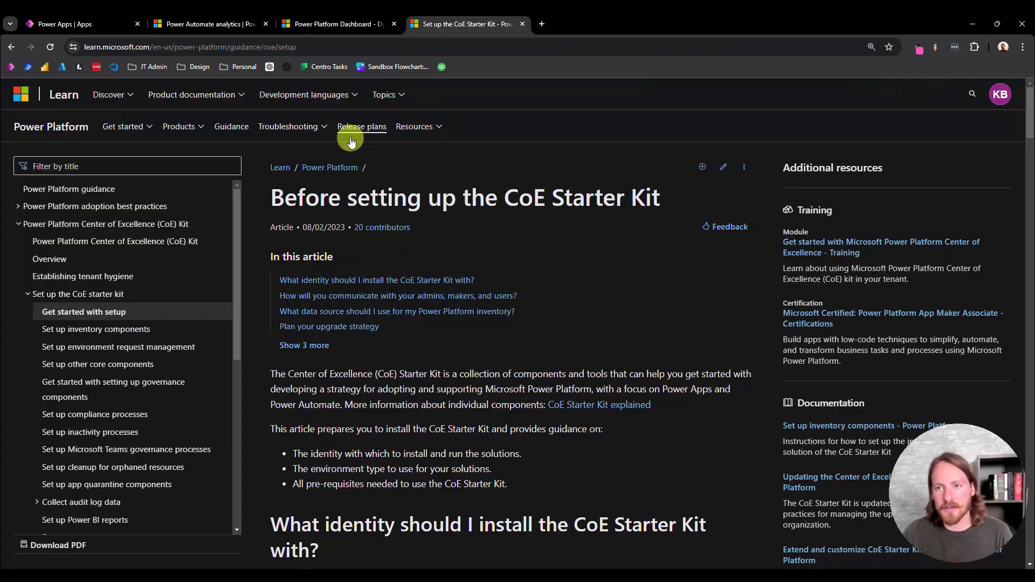
Step: Select the Learn article's web address before leaving it for the environment criteria slides
{"action": "left_click", "coordinate": [311, 47]}
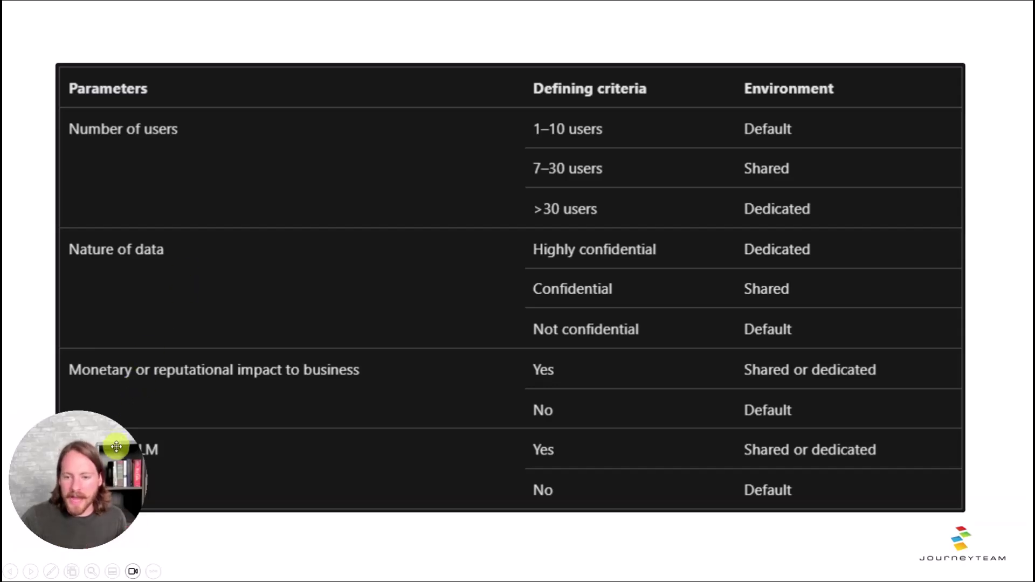
Step: Advance to the Environment Strategy diagram with Default plus Dev/Test/Prod environments
{"action": "mouse_move", "coordinate": [123, 448]}
{"action": "left_mouse_down"}
{"action": "mouse_move", "coordinate": [339, 481]}
{"action": "mouse_move", "coordinate": [350, 474]}
{"action": "mouse_move", "coordinate": [335, 459]}
{"action": "mouse_move", "coordinate": [114, 447]}
{"action": "left_mouse_up"}
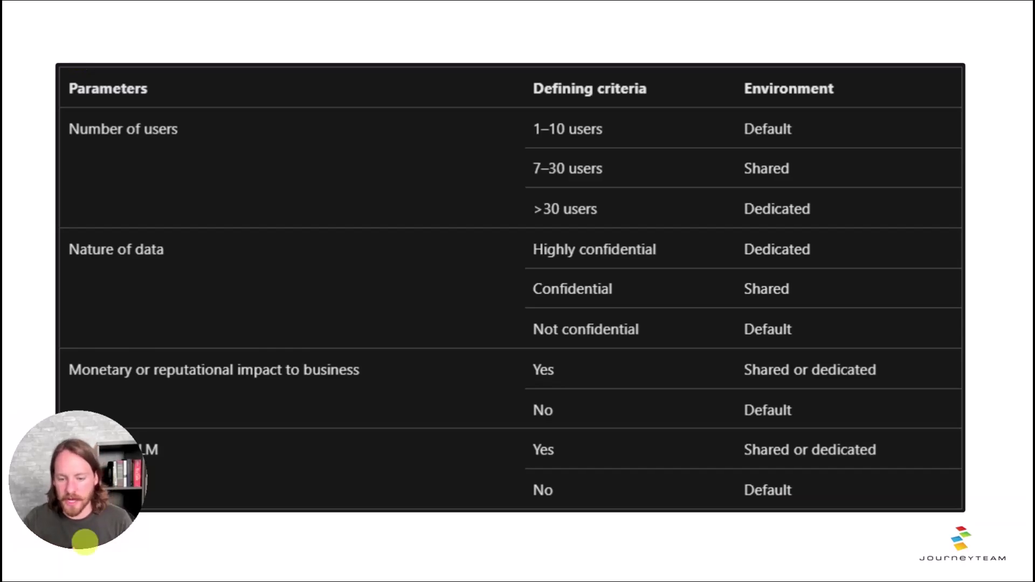
{"action": "mouse_move", "coordinate": [133, 571]}
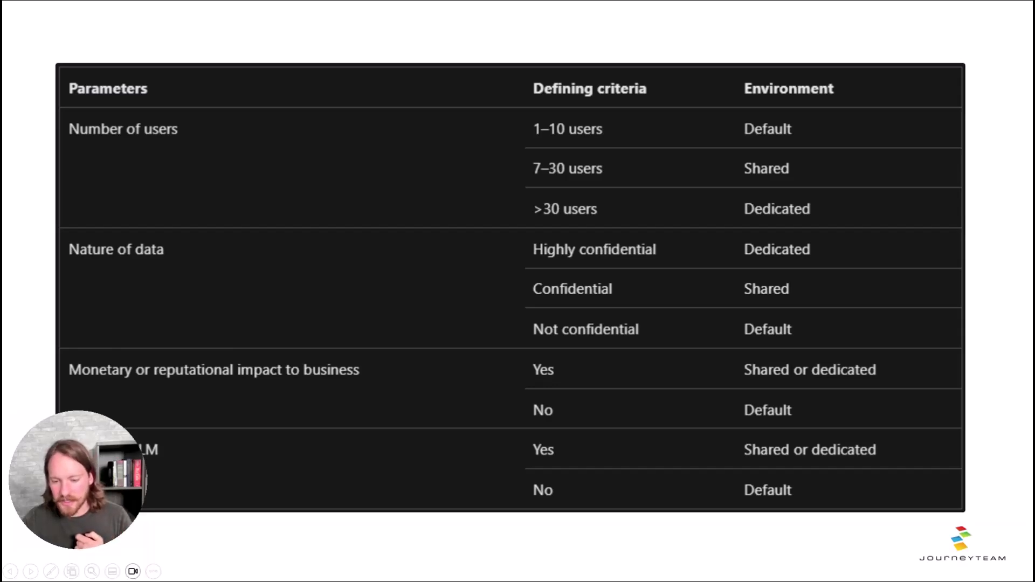
{"action": "key", "text": "Right"}
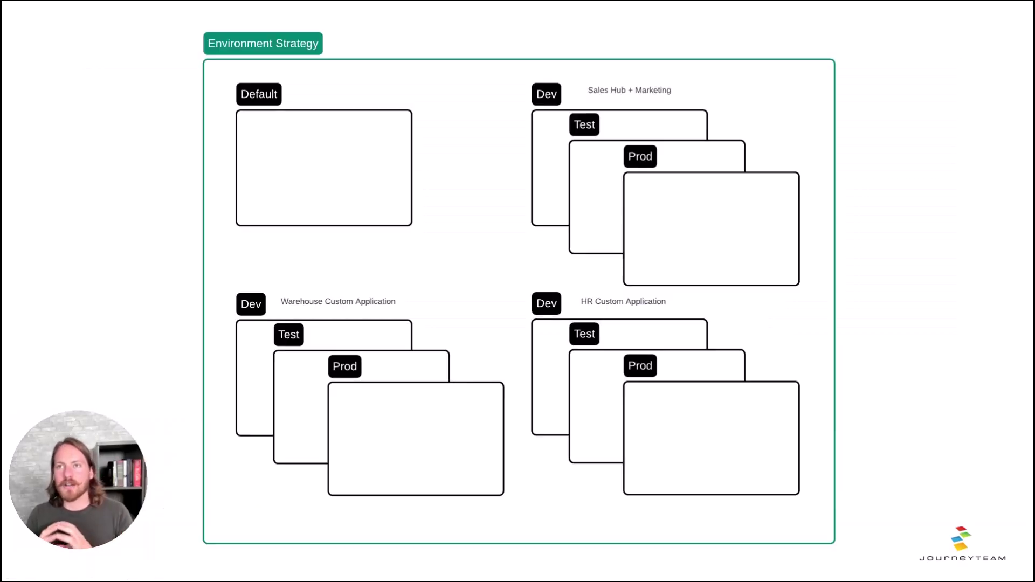